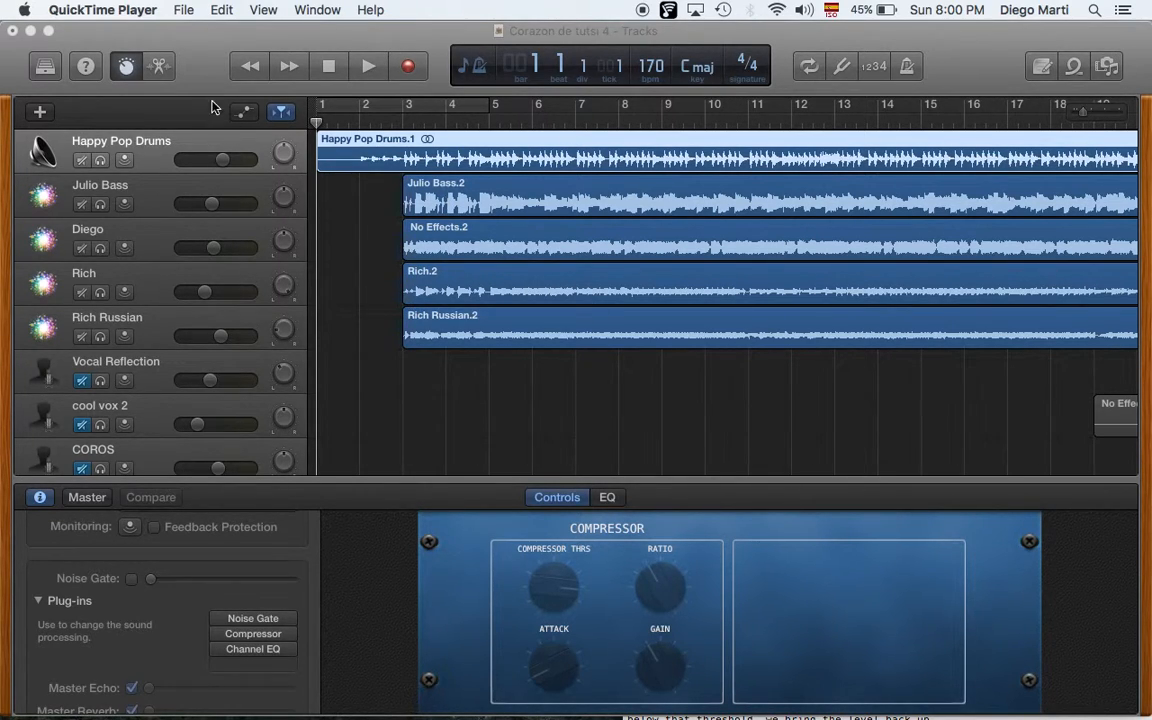
- Solo the Happy Pop Drums and Julio Bass tracks
left_click(205, 68)
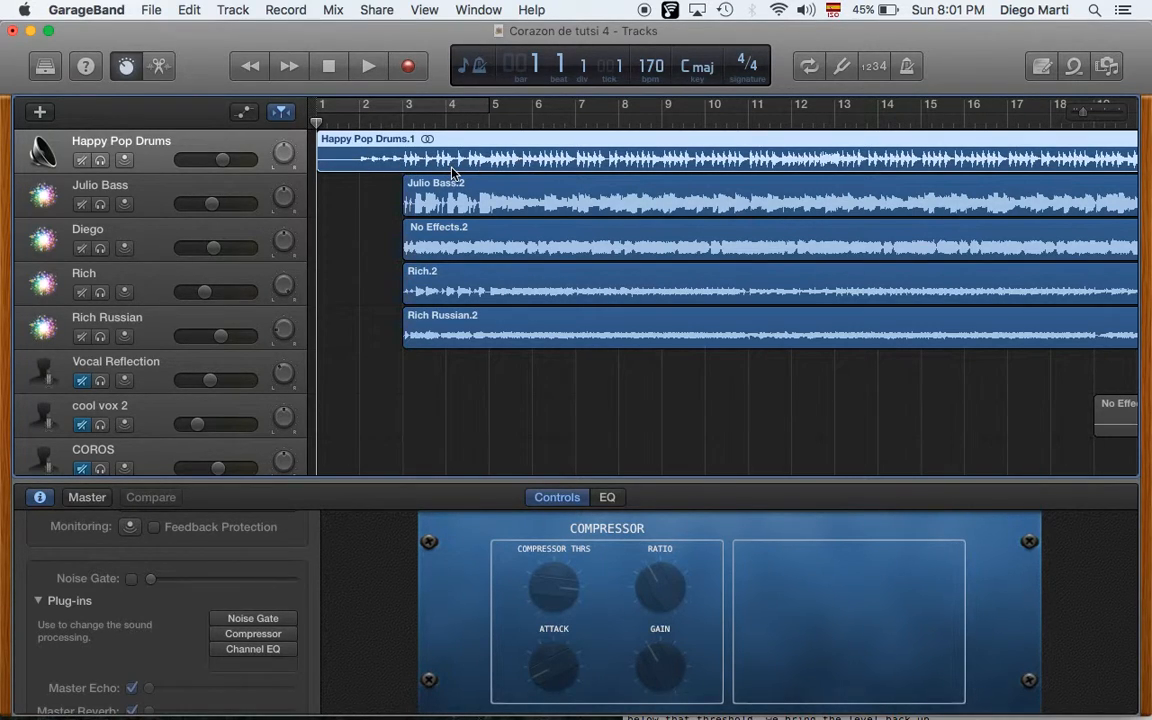
left_click(201, 190)
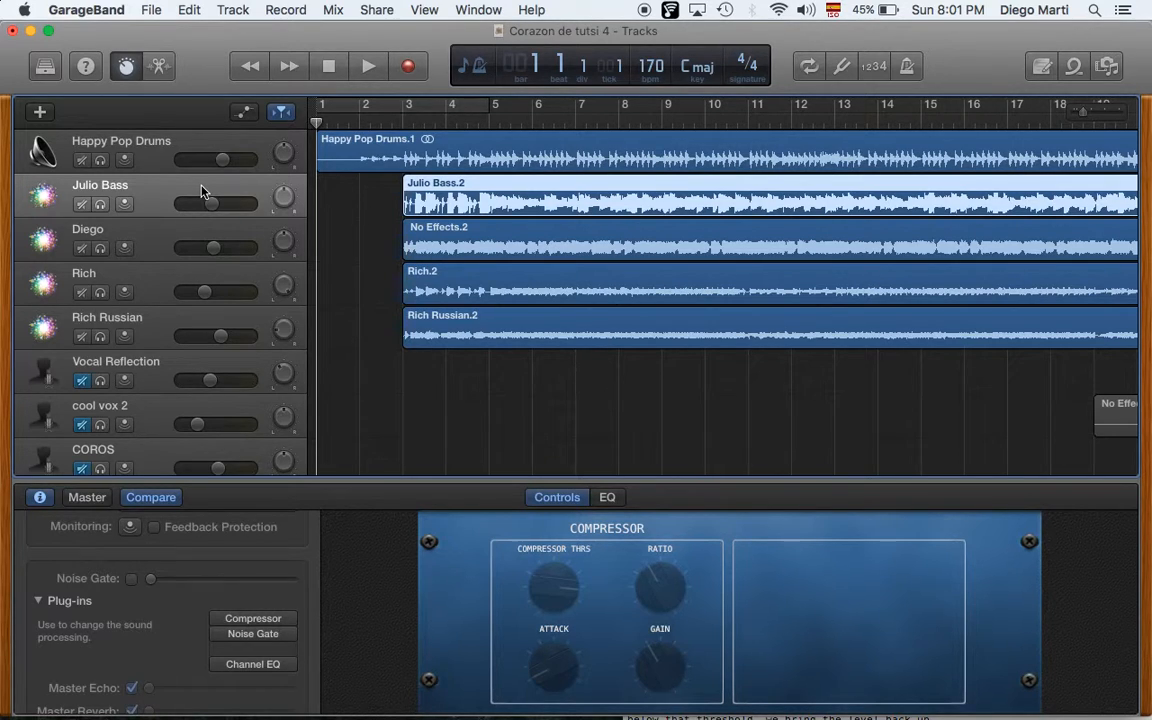
left_click(153, 166)
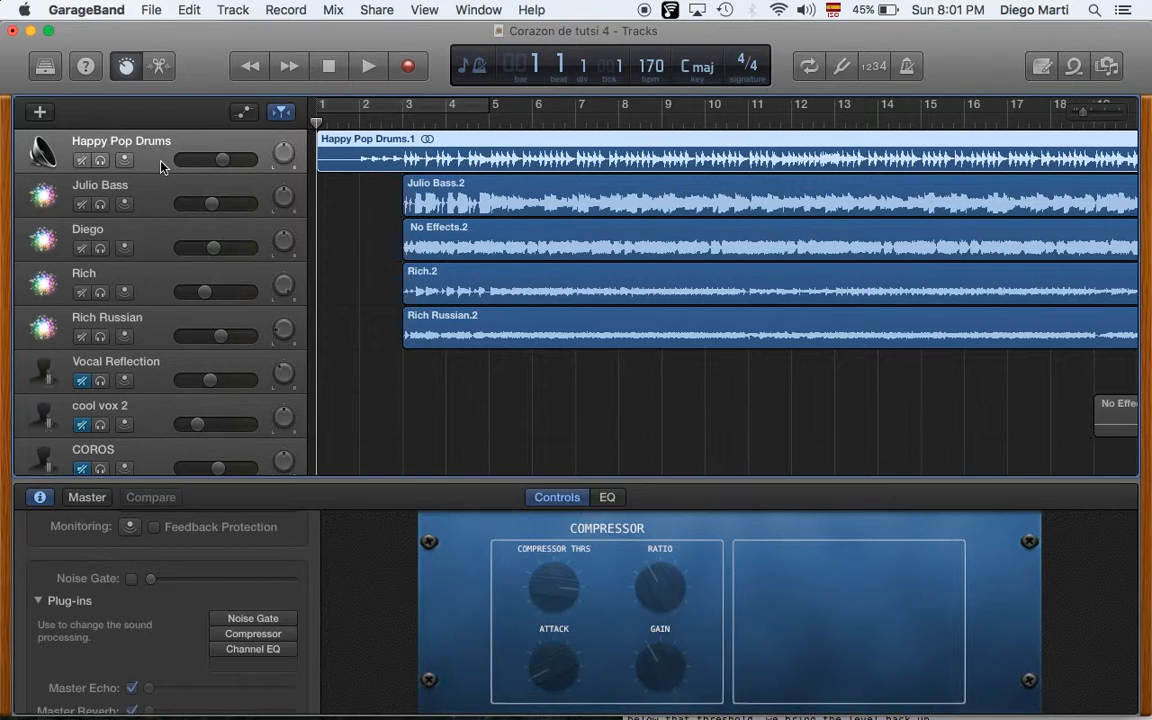
left_click(100, 160)
left_click(100, 204)
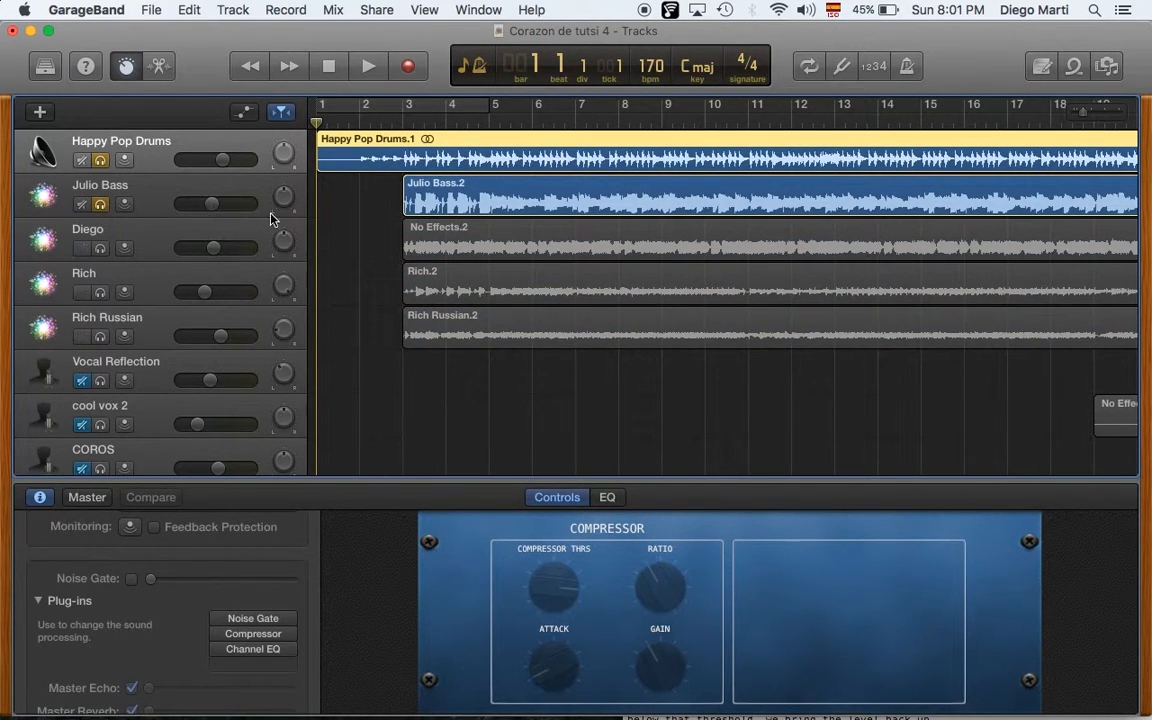
- Play the soloed drums and bass, return to the start, and unsolo Julio Bass
key("space")
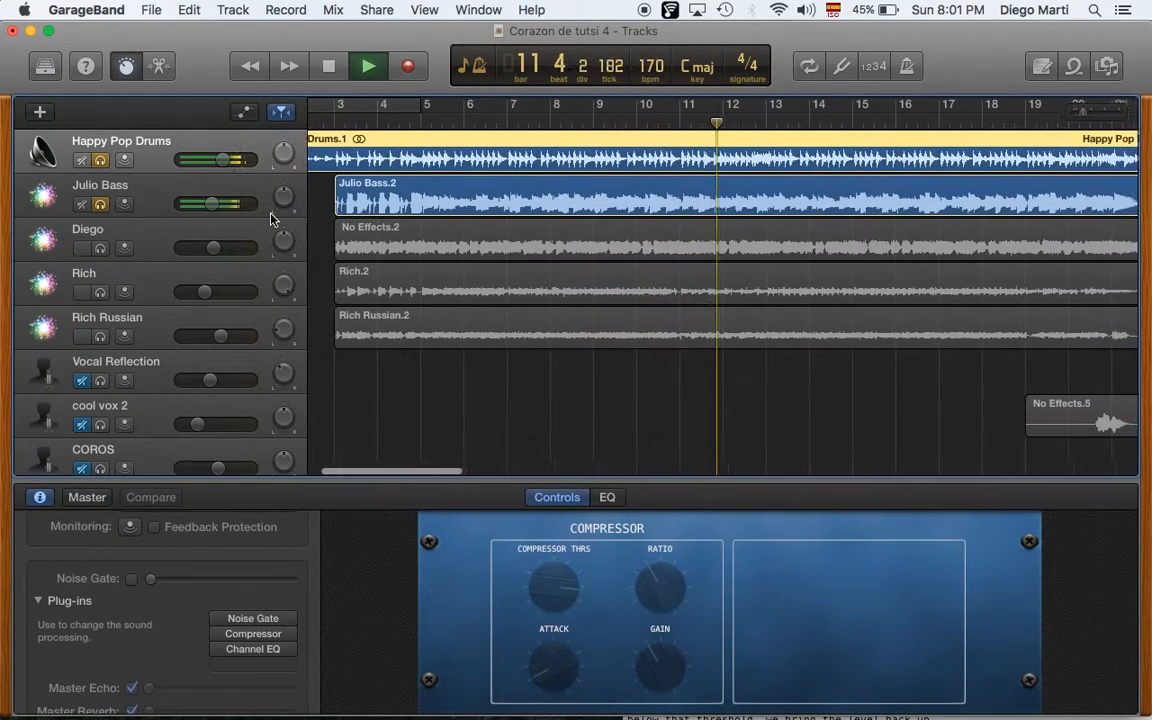
key("space")
key("Return")
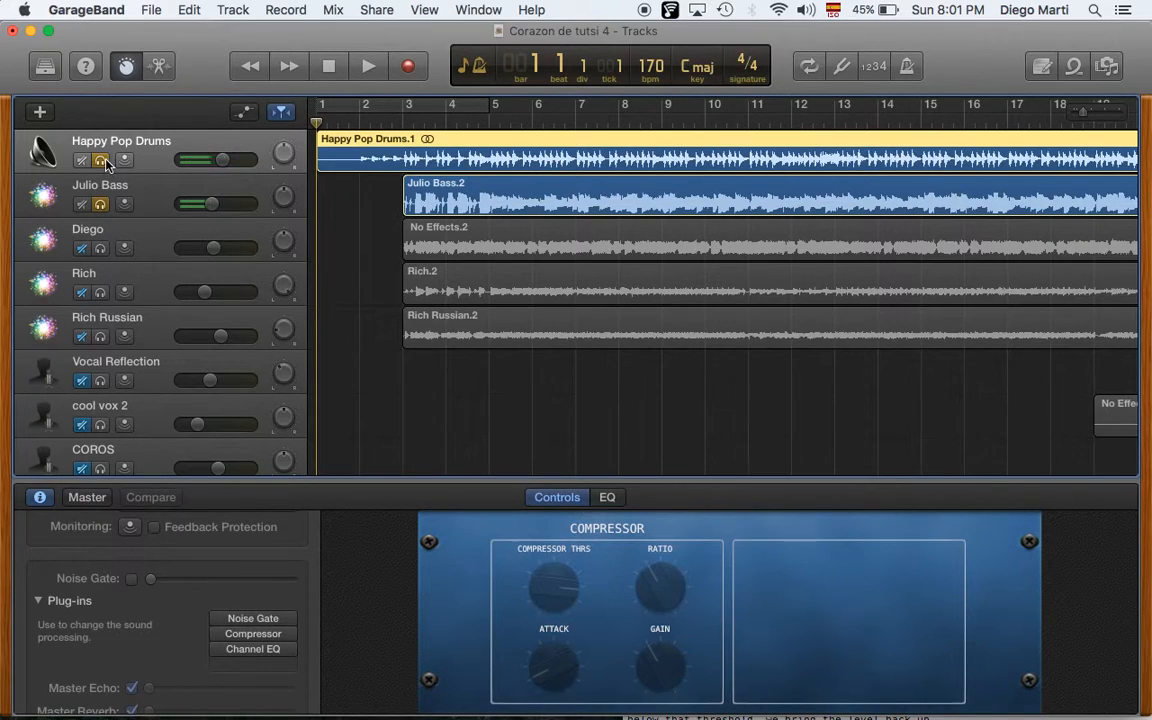
left_click(100, 205)
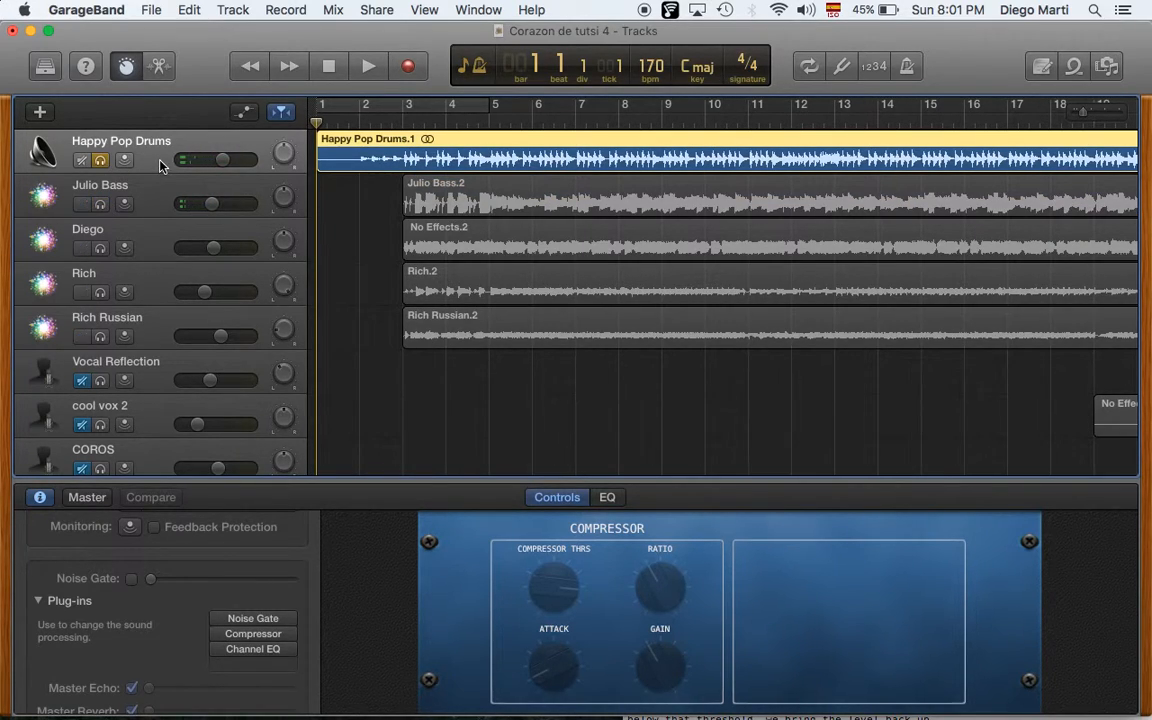
- Open the drum track's Compressor plug-in window and switch the Opto Drum Kit compressor on
left_click(242, 636)
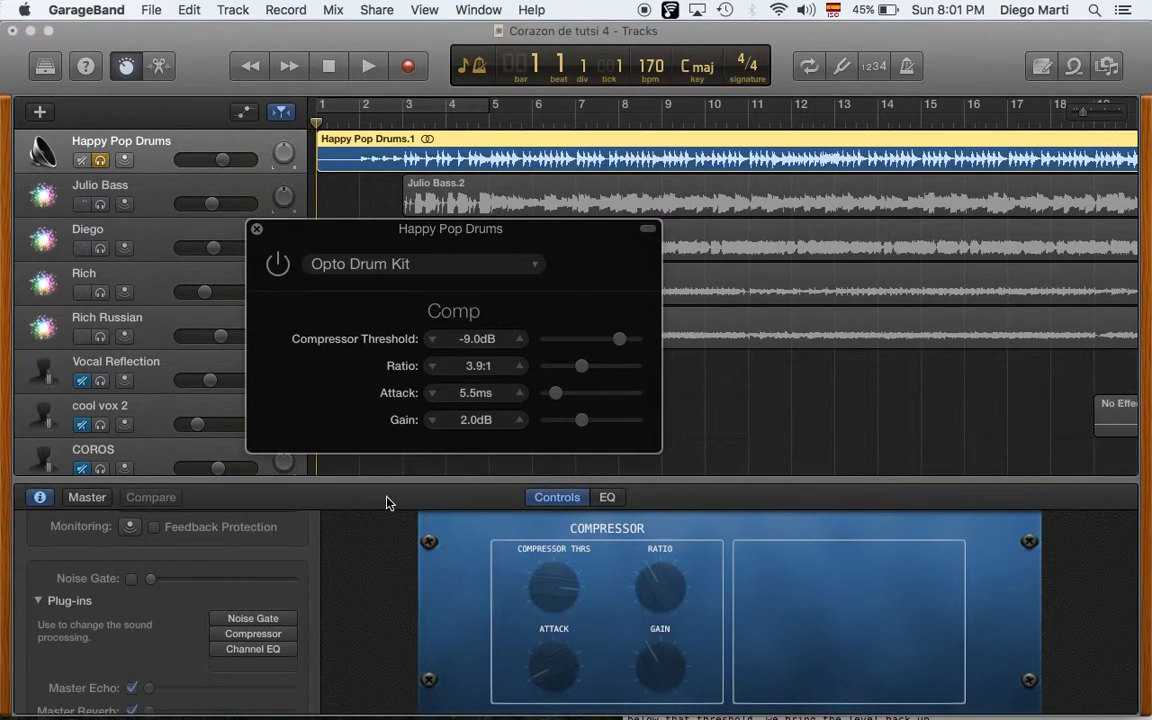
left_click_drag(347, 237, 297, 183)
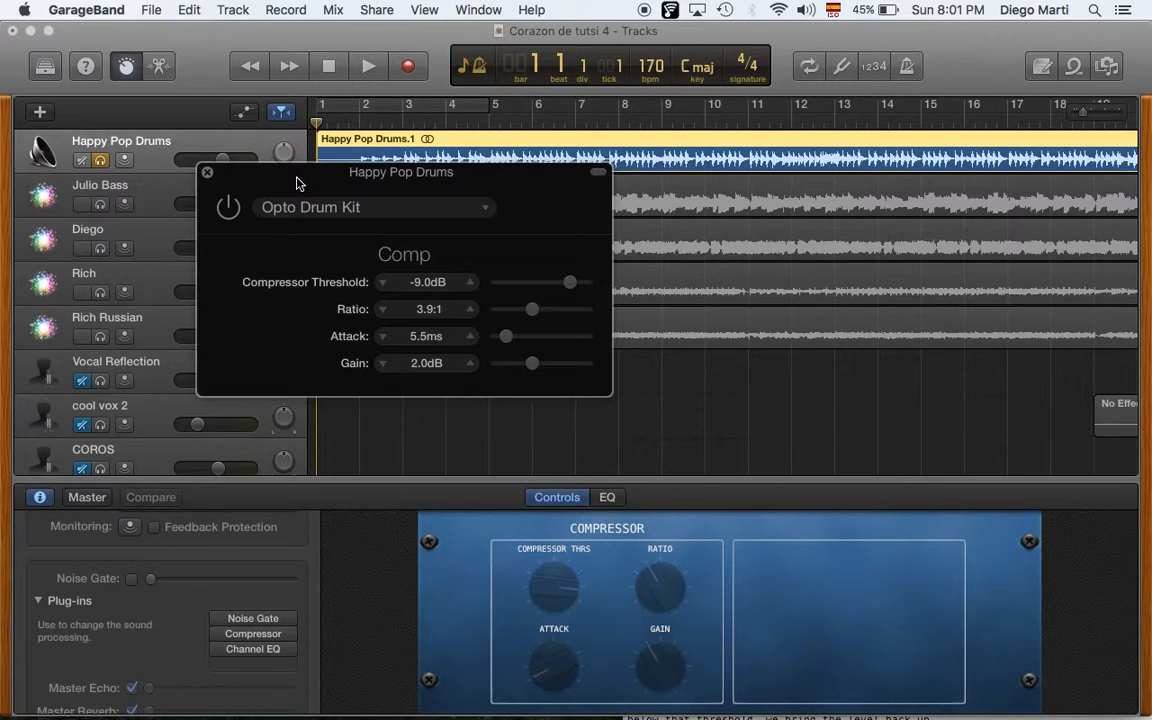
left_click(228, 207)
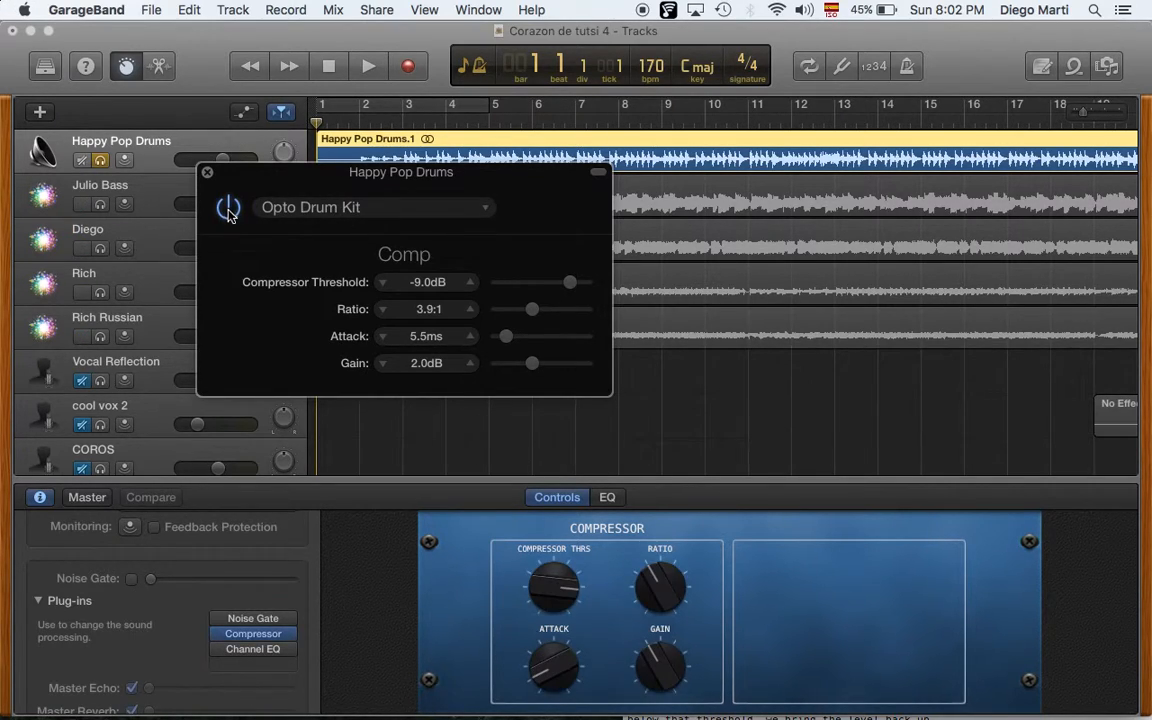
- Play the drums while toggling the compressor off and on to compare, leaving it on, then return to the start
left_click(400, 282)
key("space")
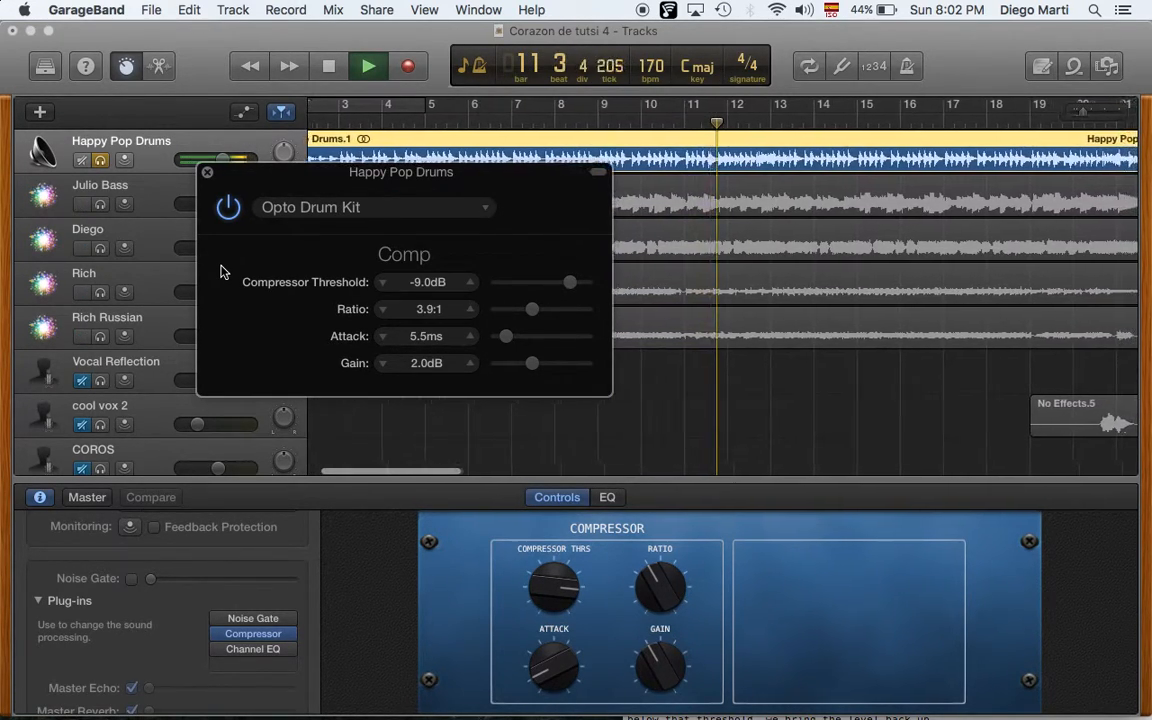
left_click(229, 208)
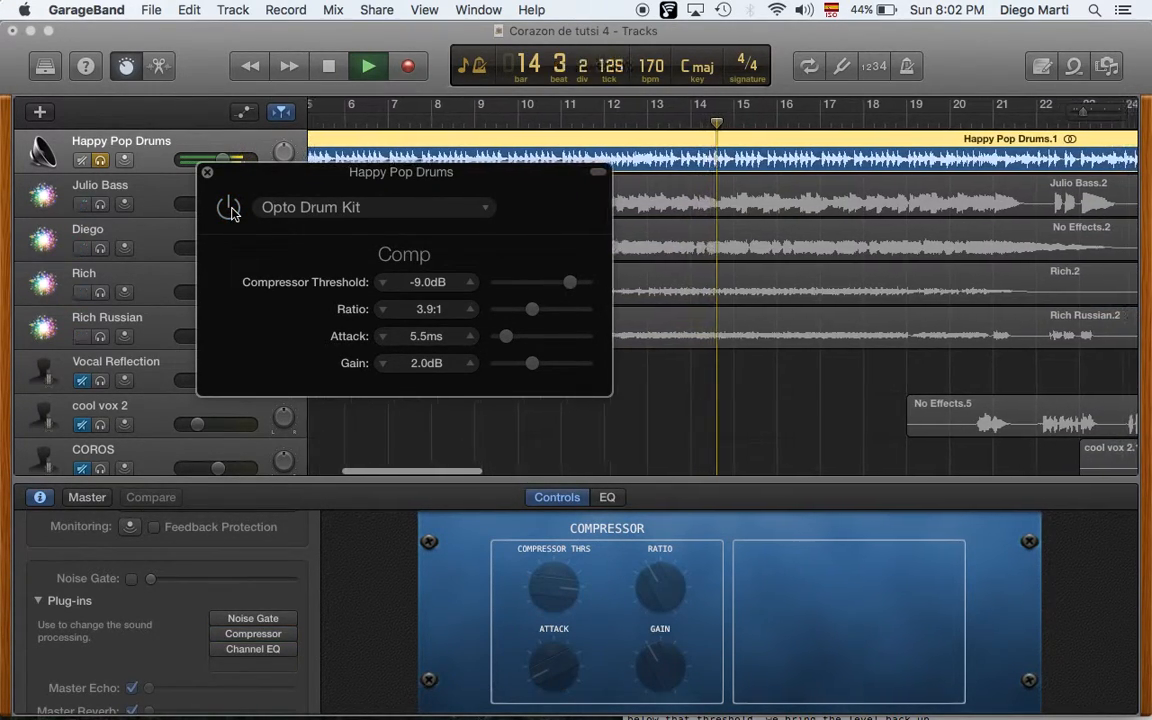
left_click(229, 208)
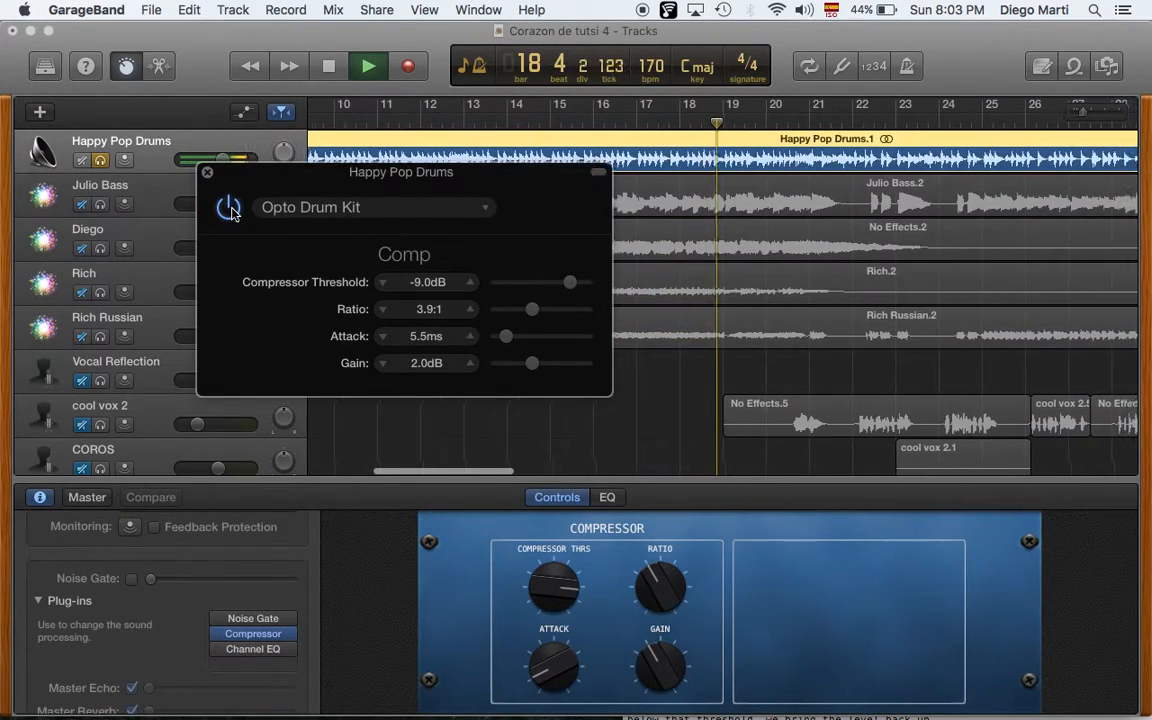
left_click(229, 208)
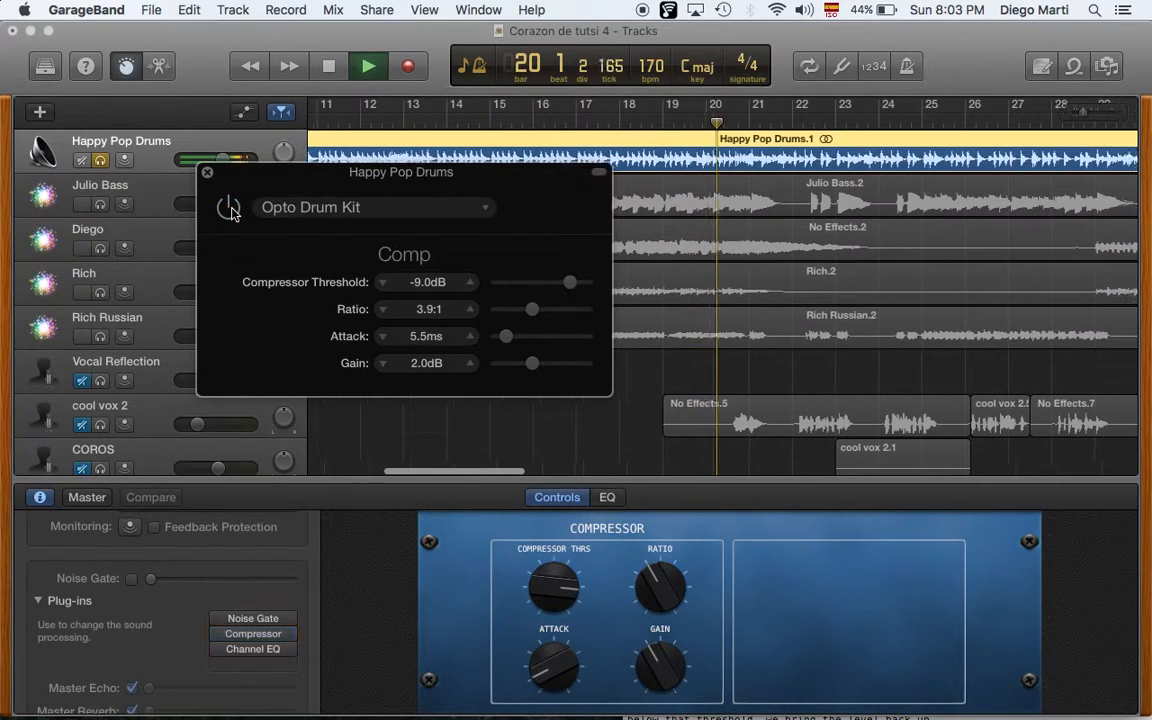
left_click(229, 208)
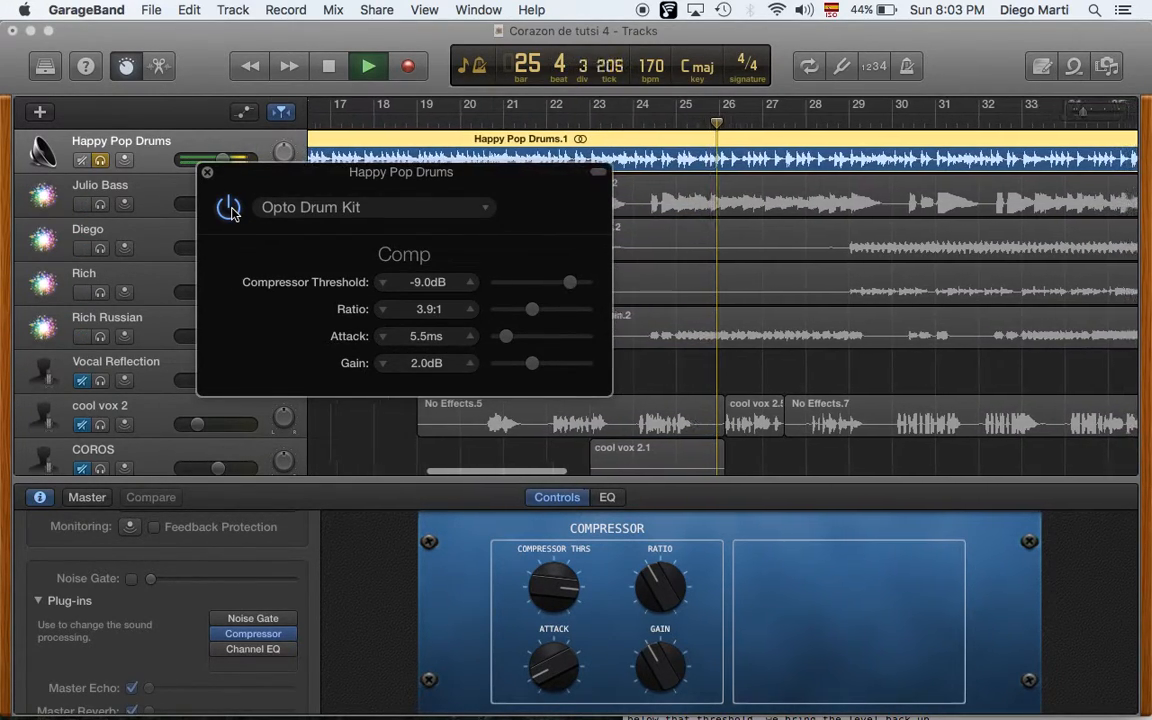
key("space")
key("Return")
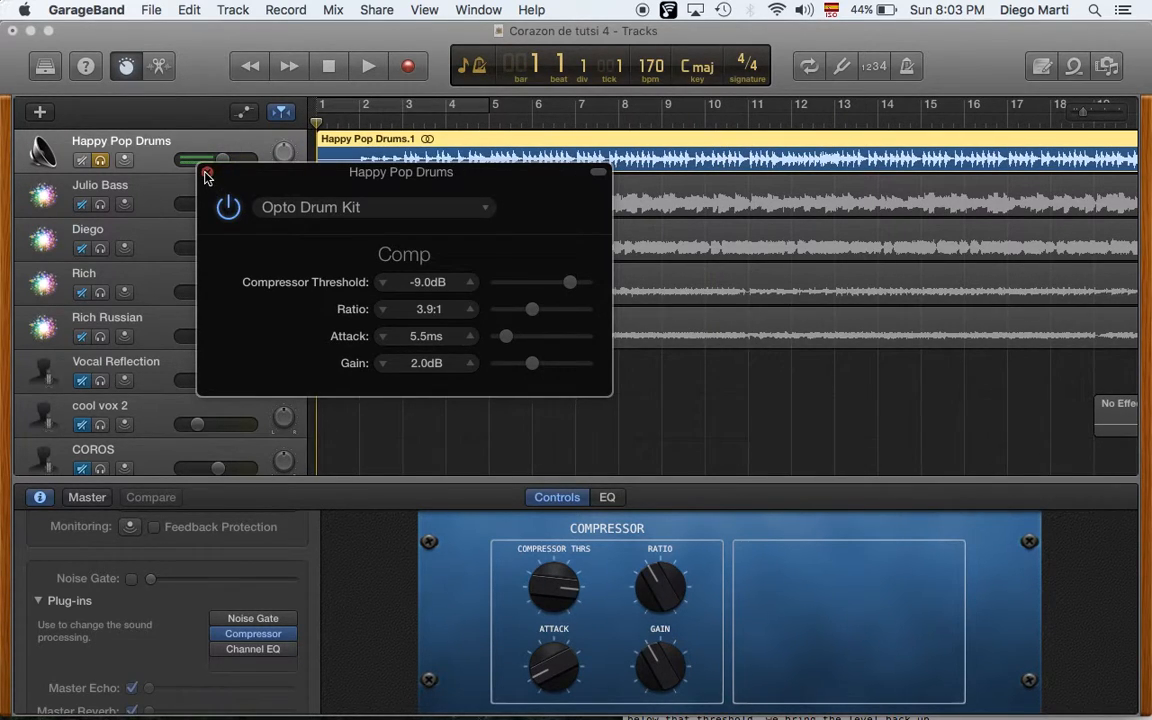
- Close the plug-in window, solo only Julio Bass, and start playback
left_click(207, 172)
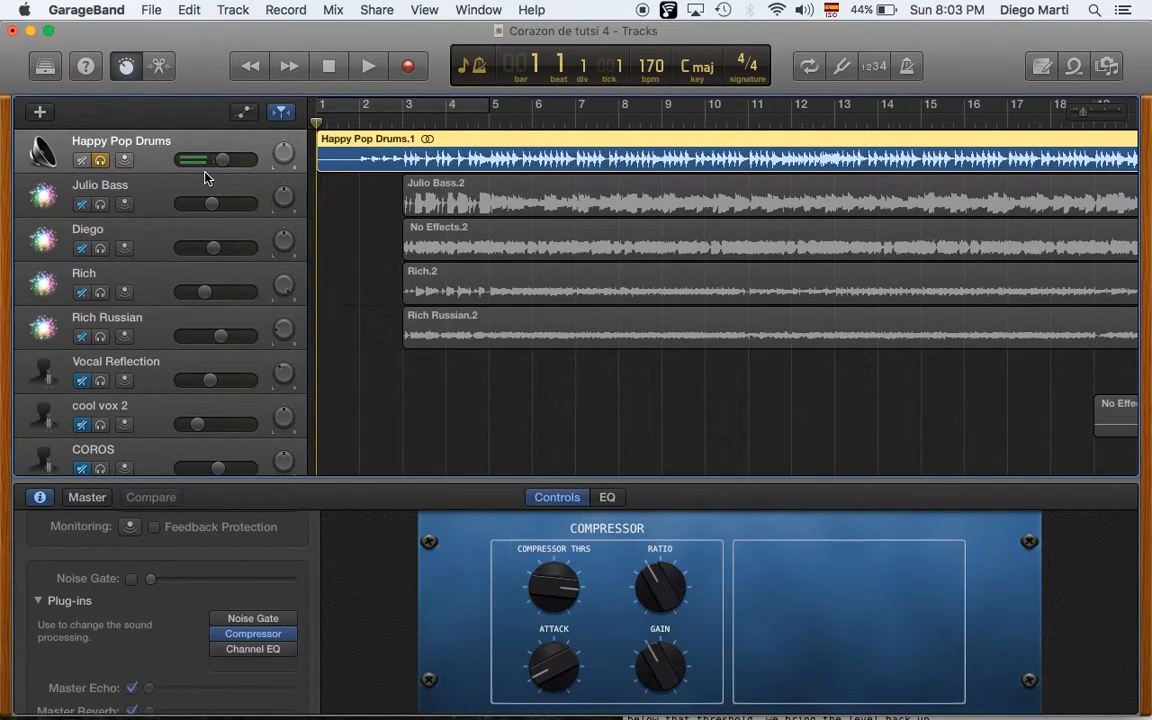
left_click(100, 160)
left_click(100, 204)
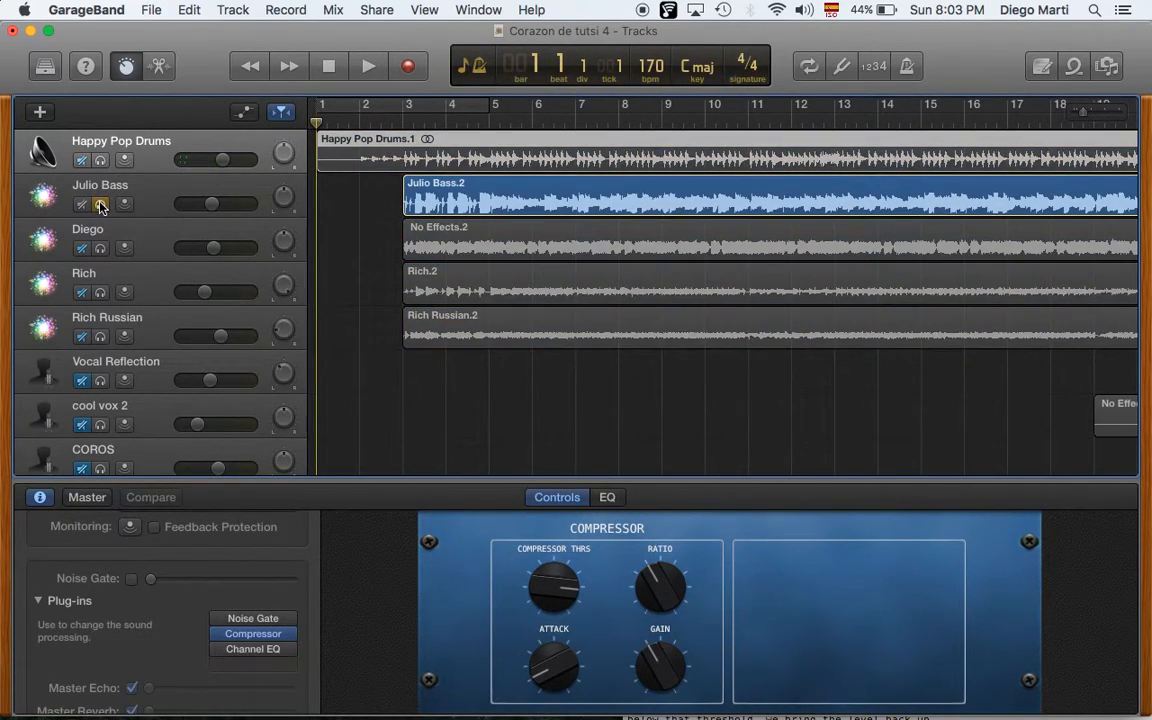
left_click(373, 124)
key("space")
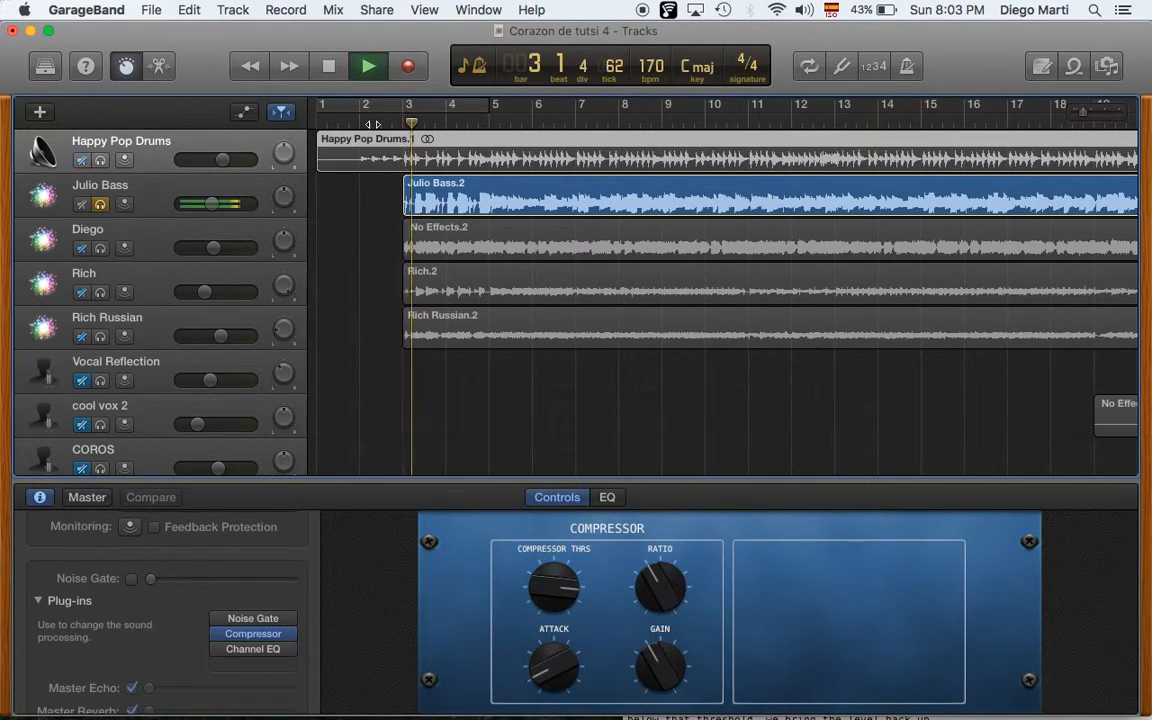
- Select the Julio Bass track and open its Compressor plug-in window
left_click(253, 632)
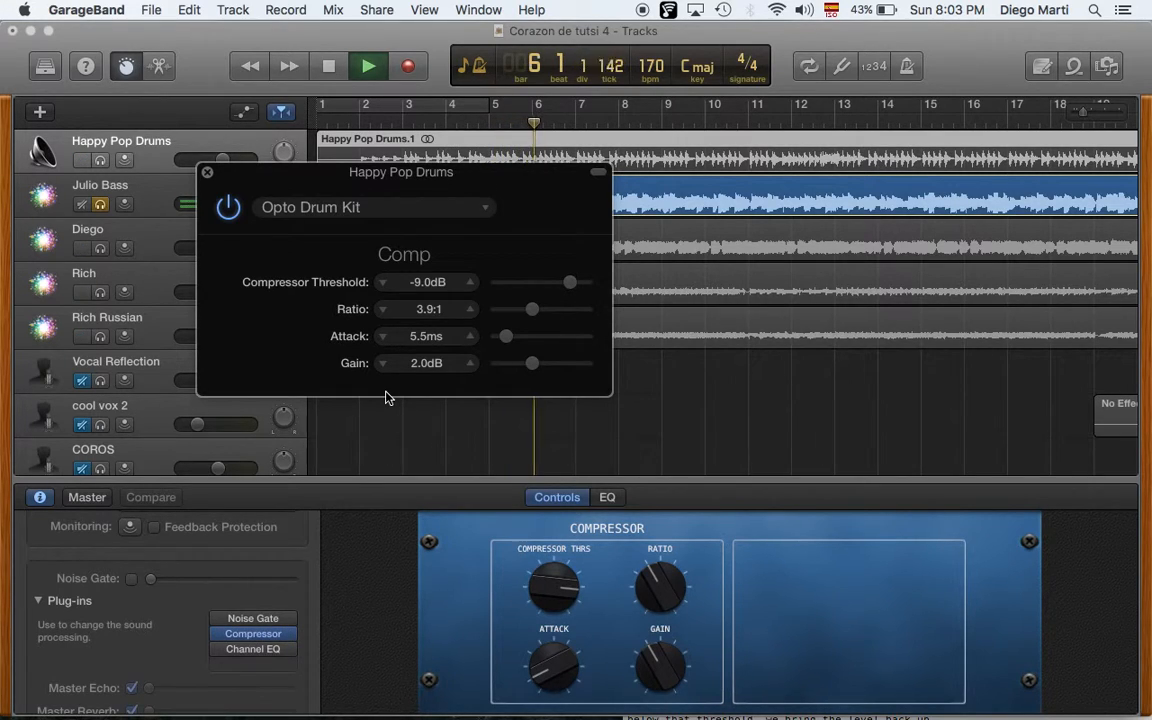
left_click(207, 172)
left_click(135, 180)
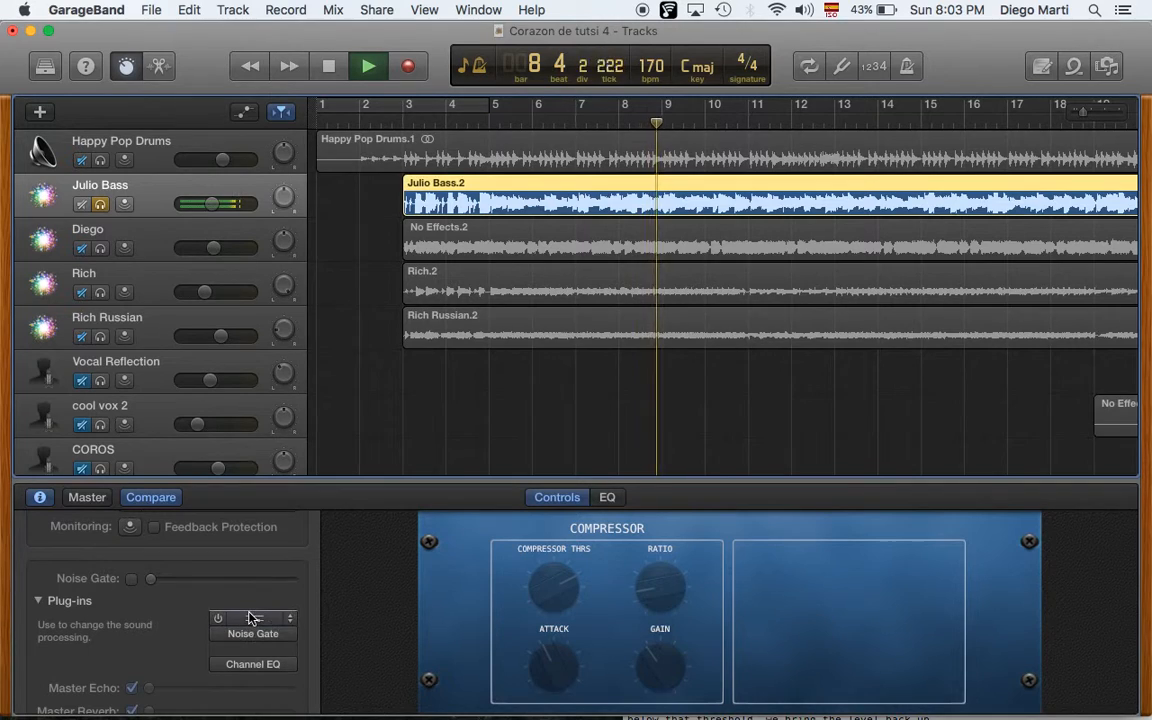
left_click(253, 618)
left_click(319, 576)
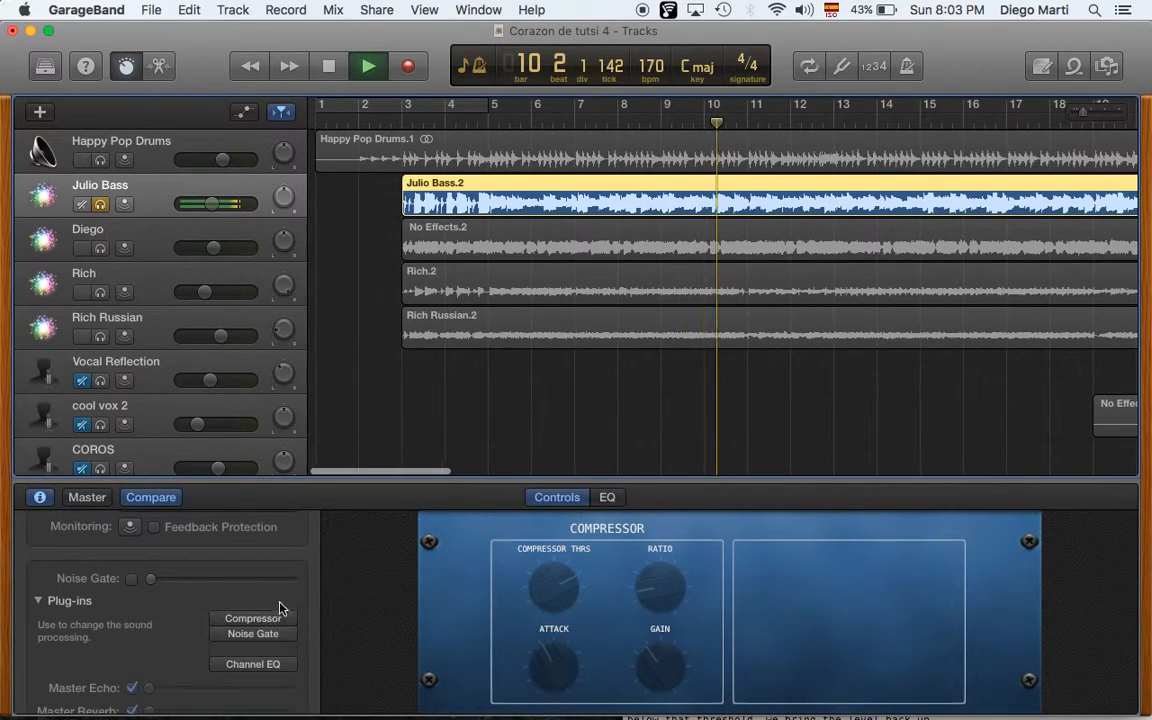
left_click(256, 620)
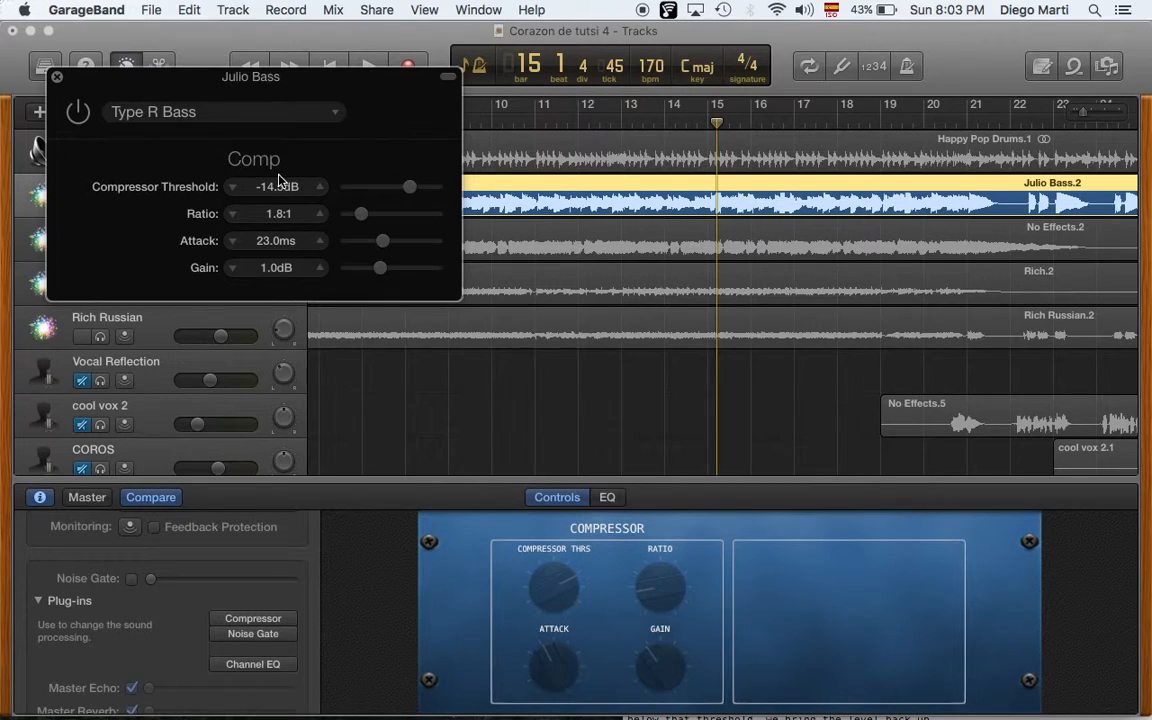
- Switch on the bass track's Type R Bass compressor while listening, and close the plug-in window
key("space")
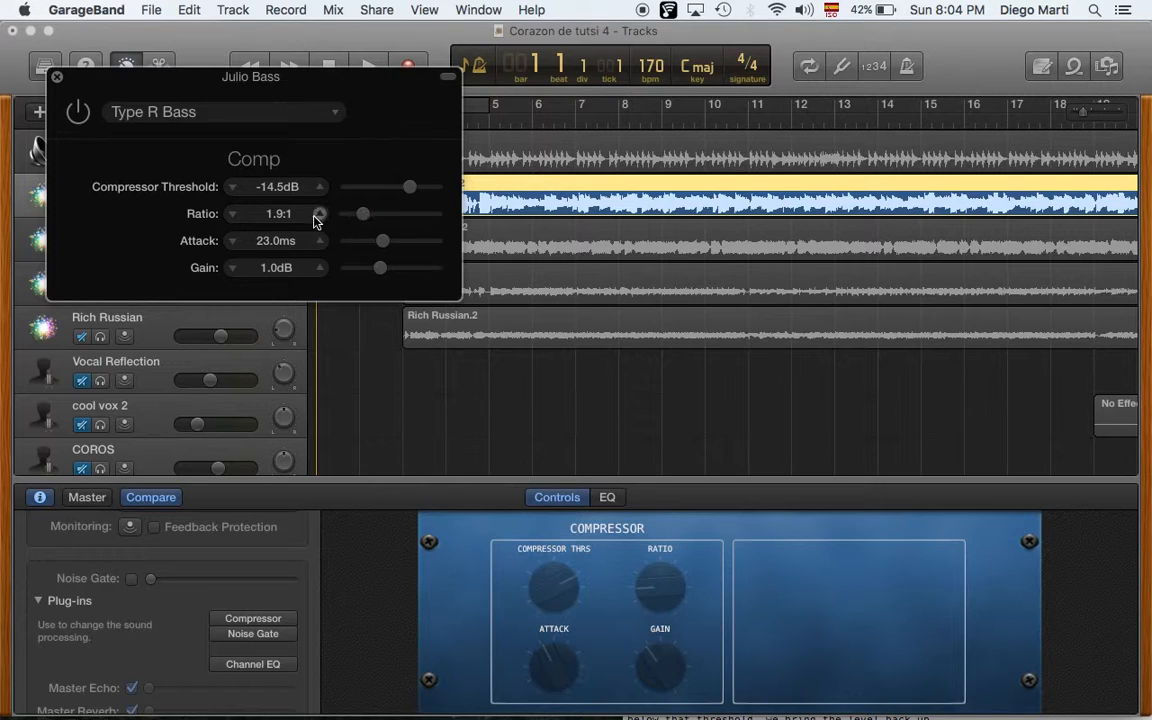
key("space")
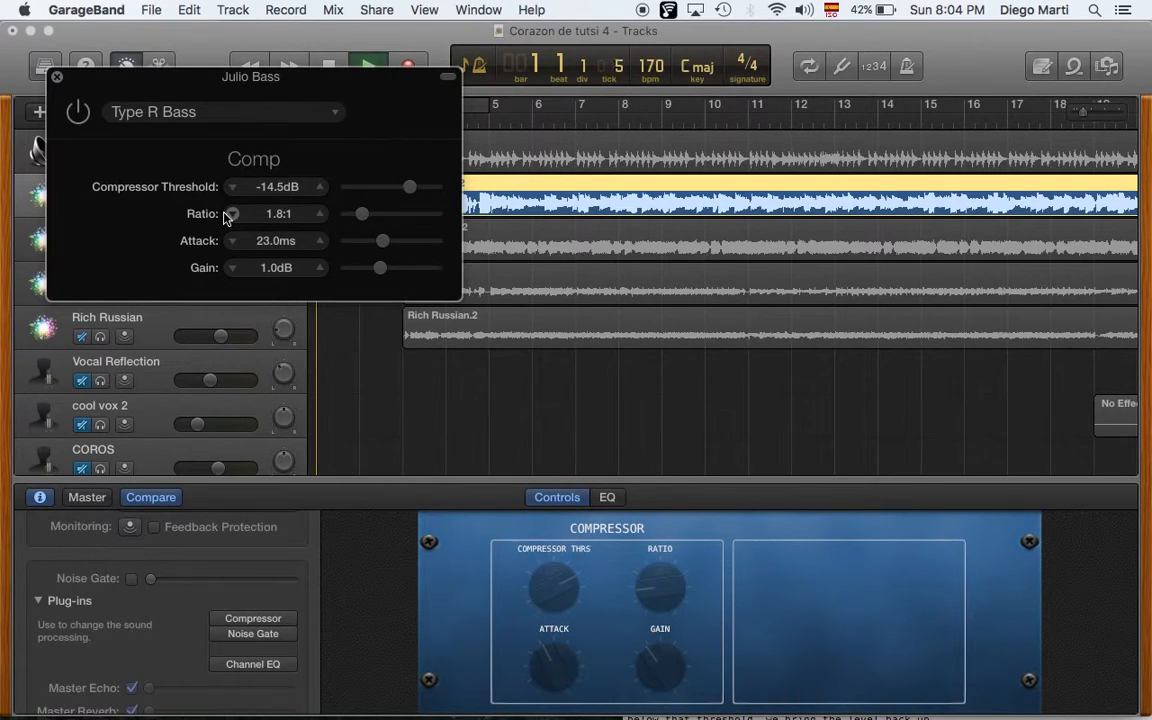
left_click(78, 113)
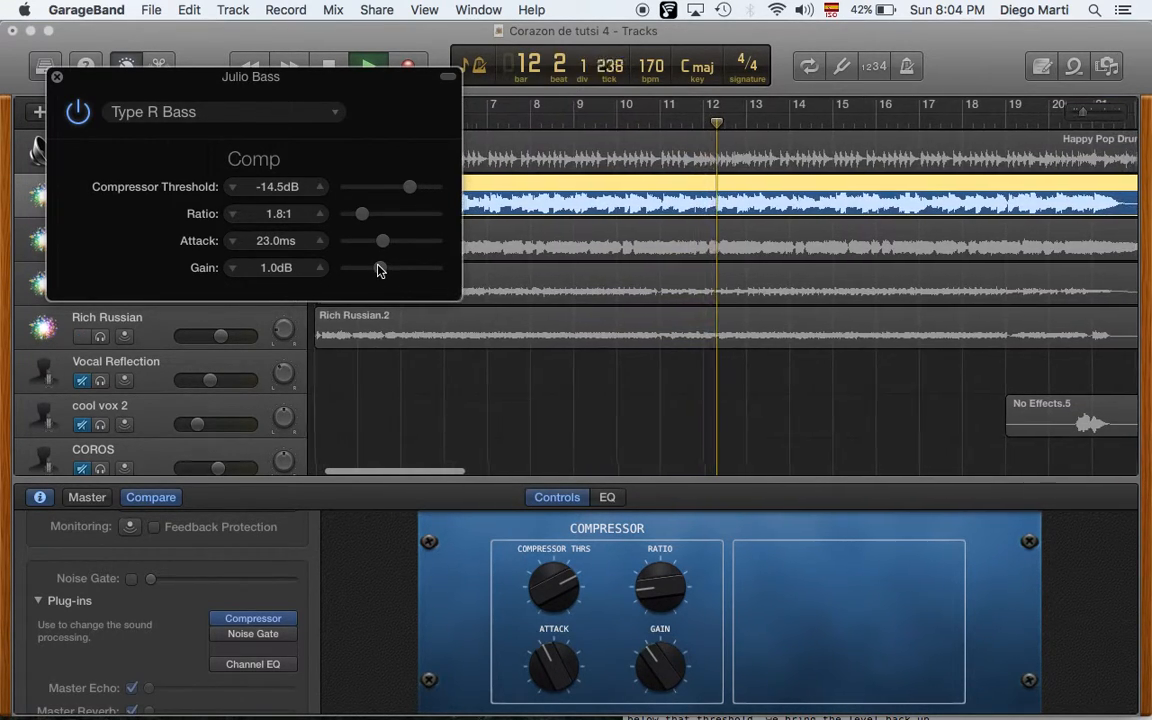
left_click(56, 76)
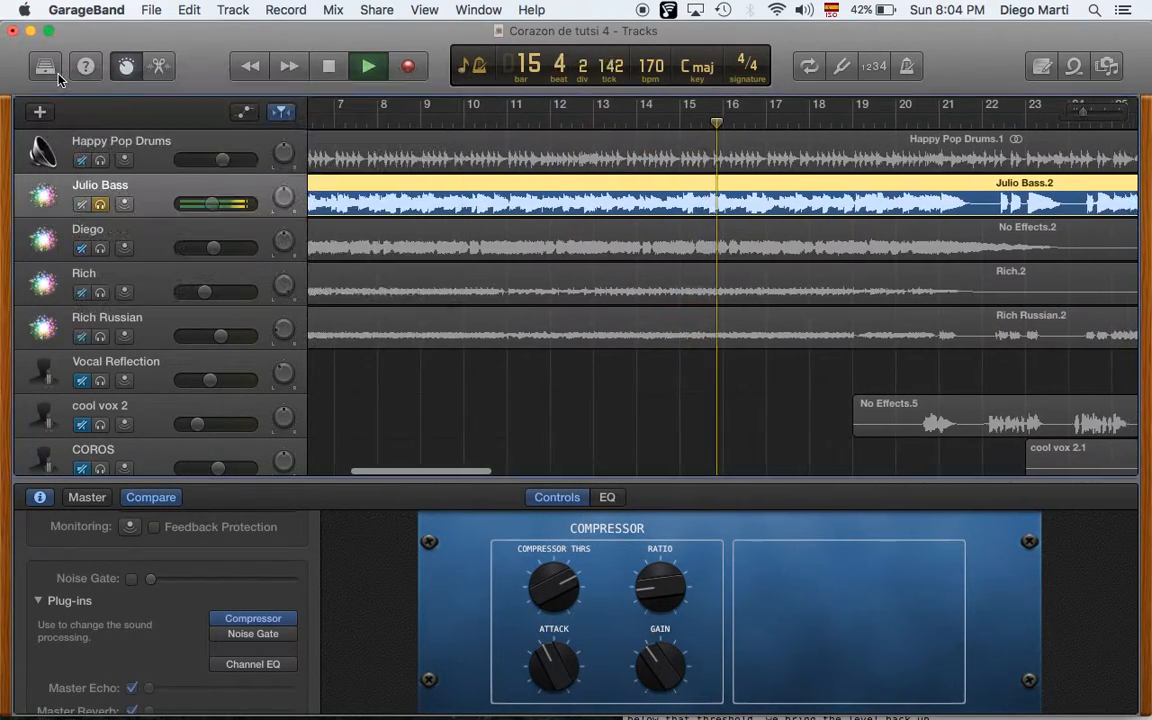
- Solo the drums alongside the bass, listen to both compressed tracks, and return to the start
left_click(100, 161)
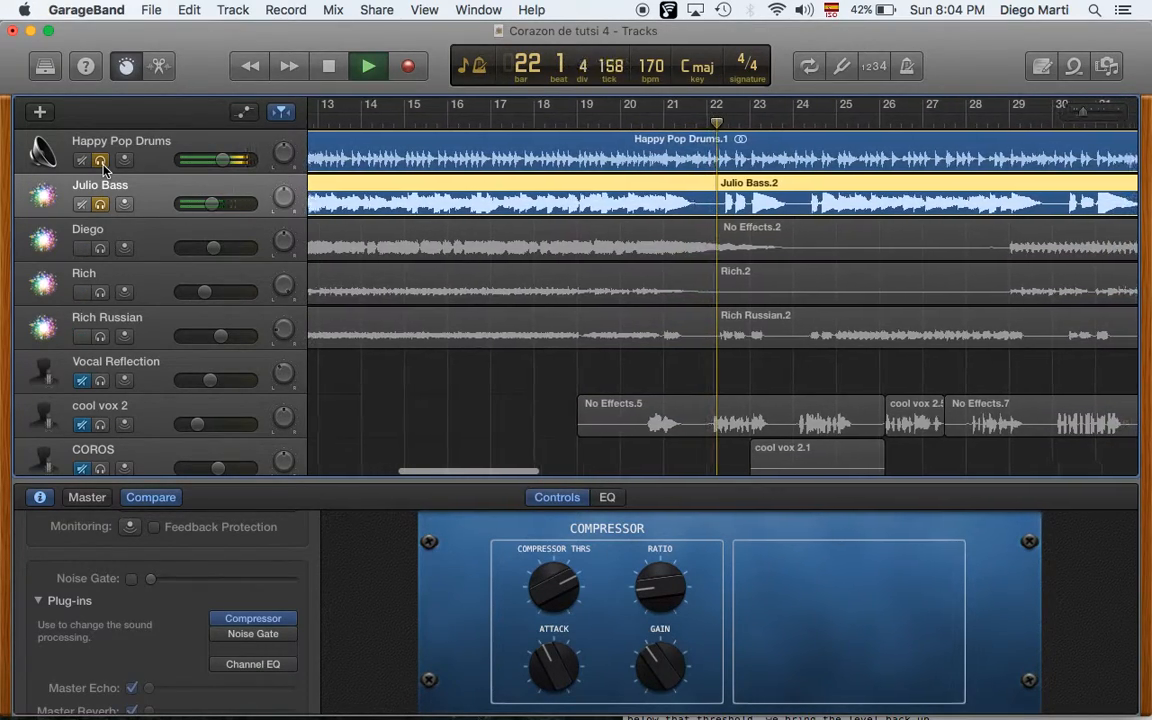
key("space")
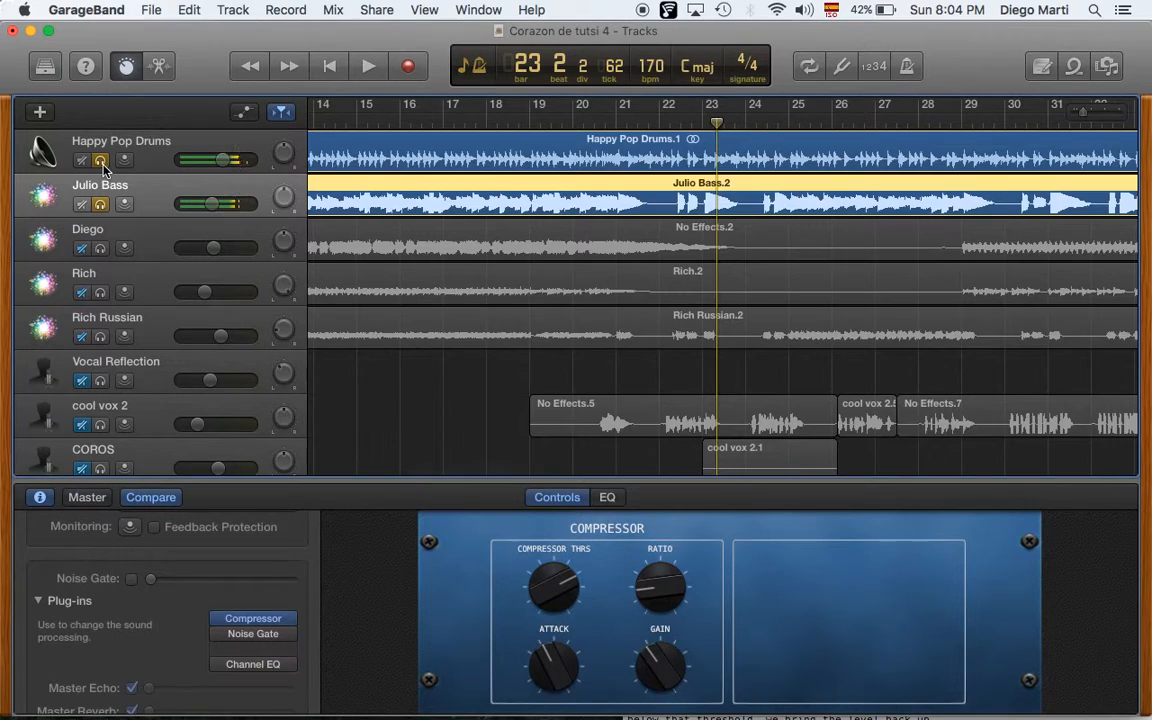
key("Return")
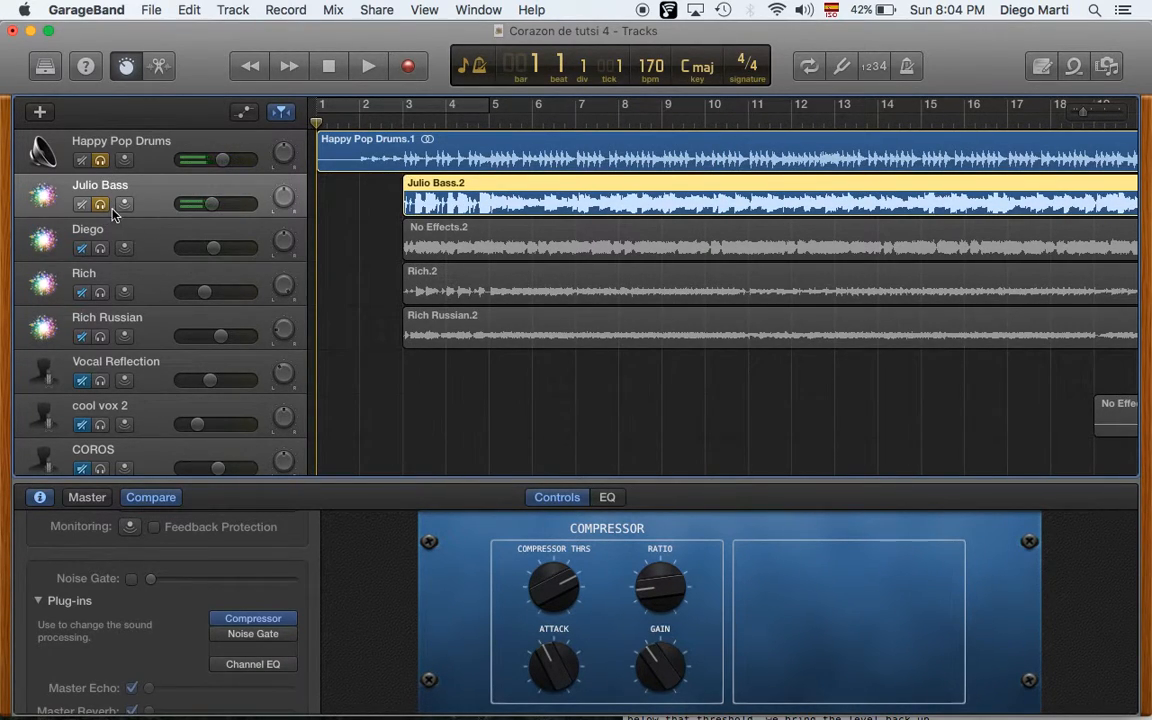
- Unsolo both tracks and play the full mix from the beginning
left_click(100, 205)
left_click(101, 161)
key("space")
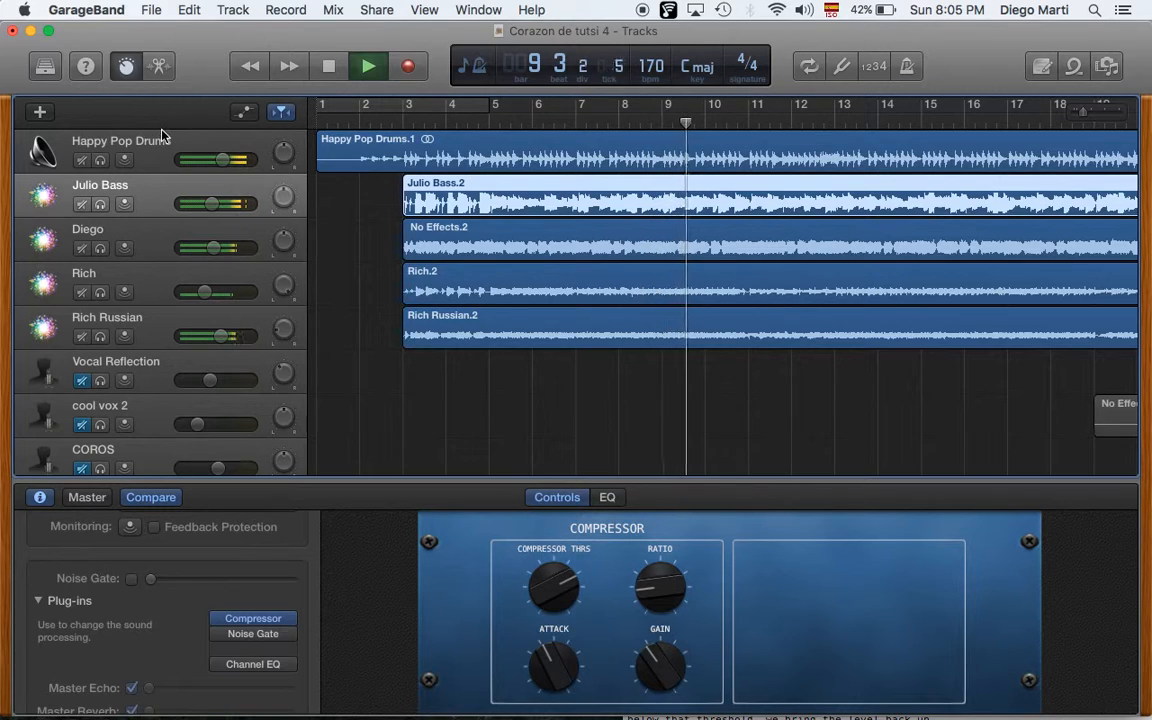
left_click(333, 67)
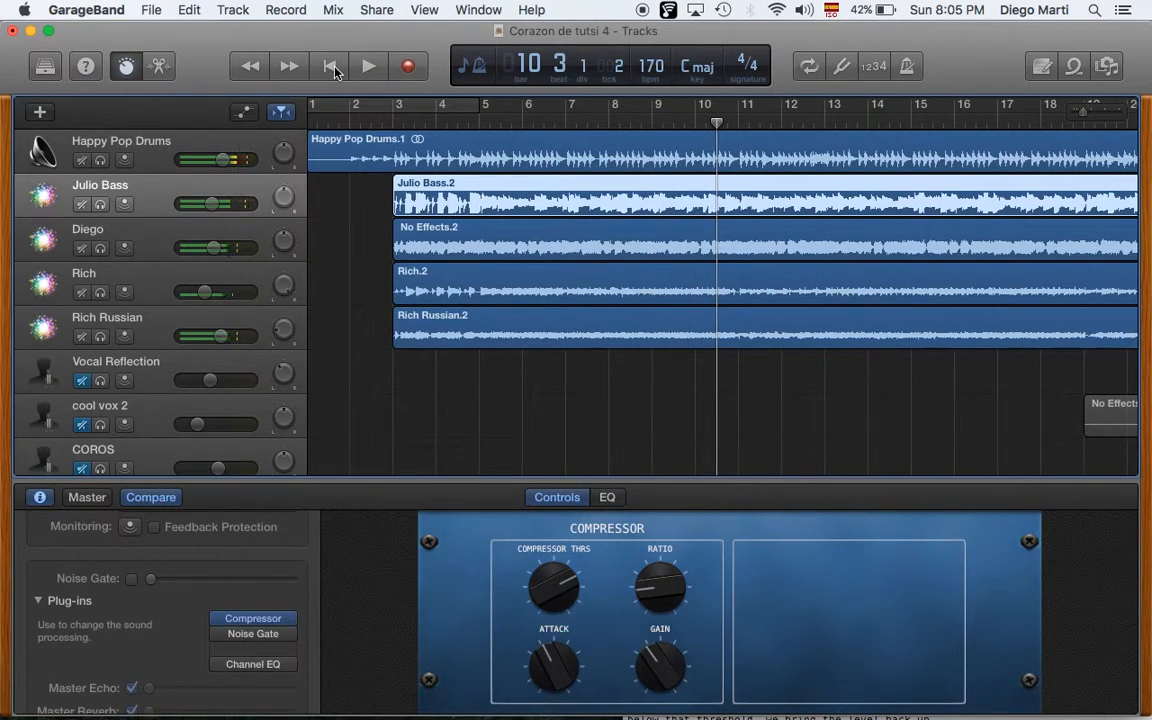